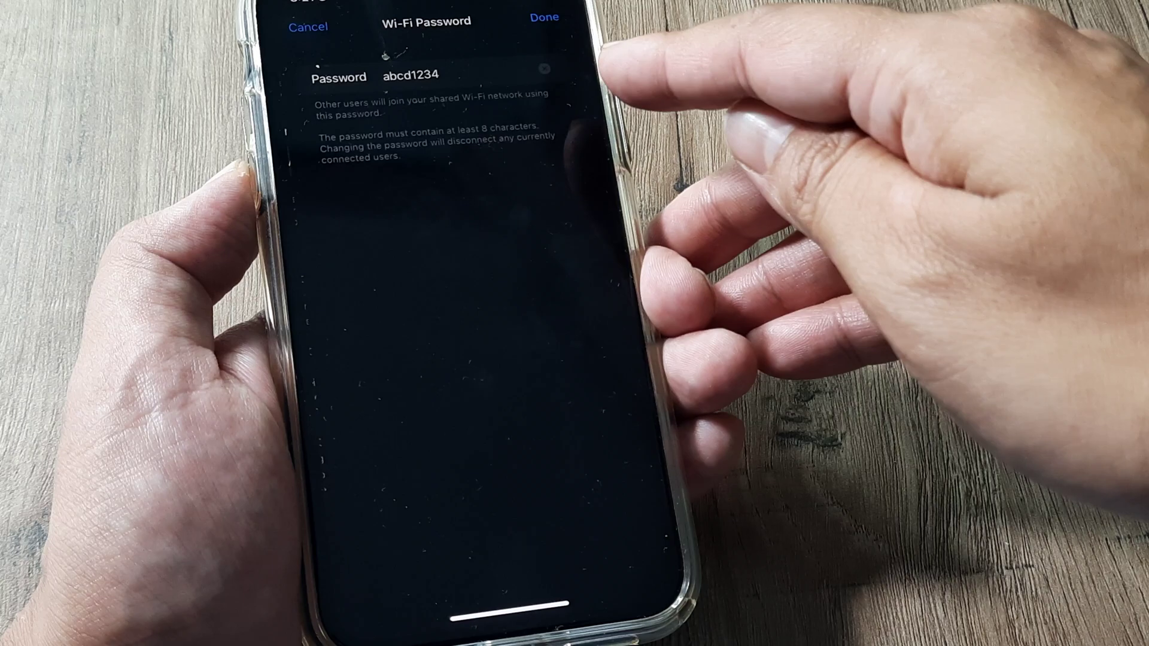
pyautogui.click(485, 75)
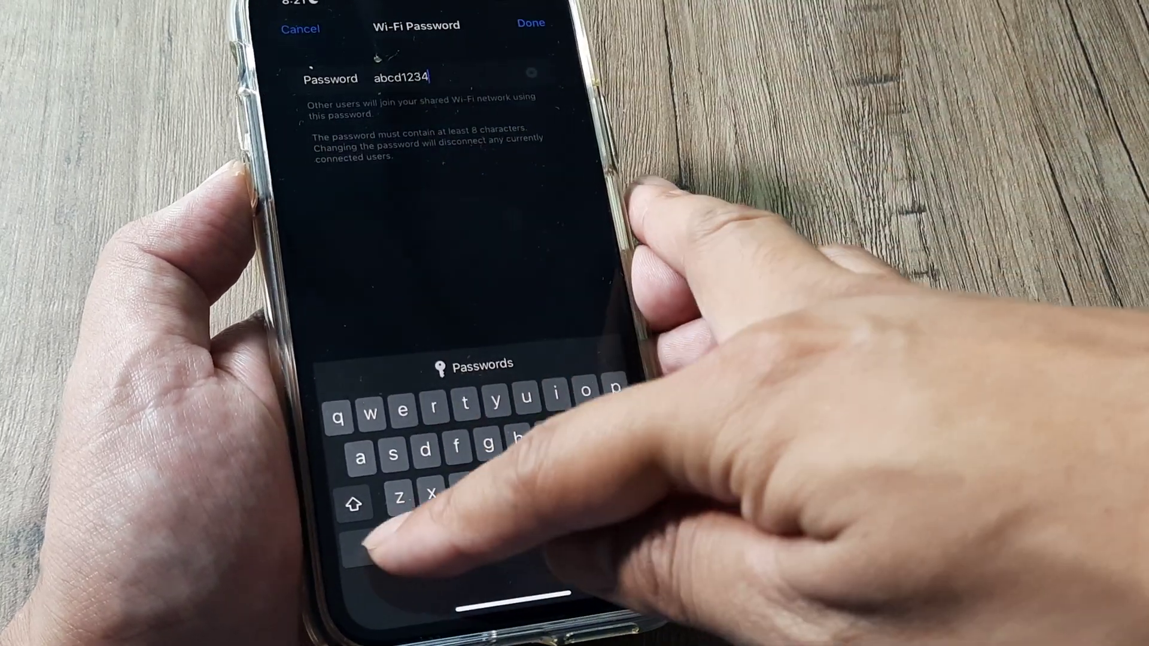
pyautogui.click(373, 545)
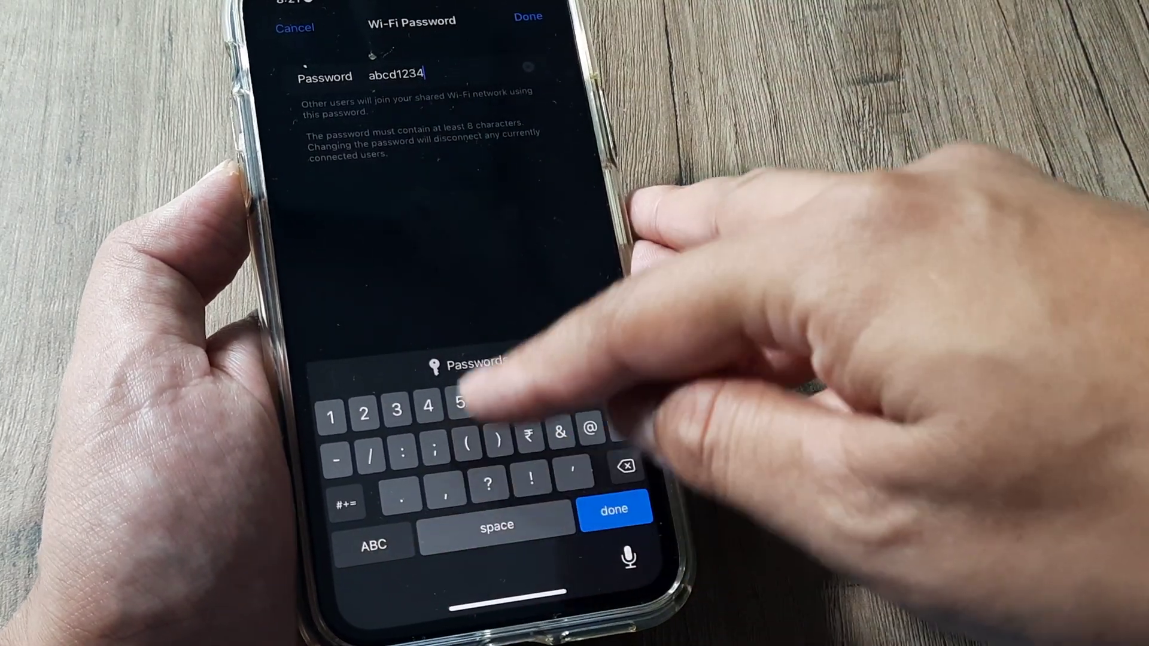
pyautogui.write('5')
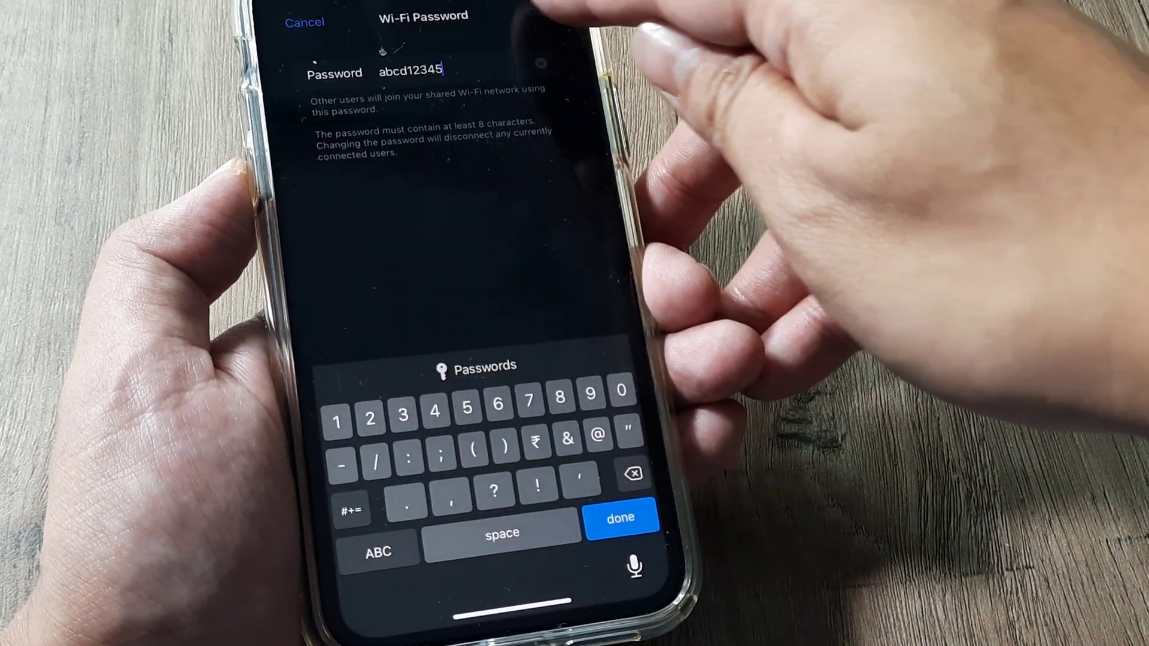
pyautogui.click(538, 17)
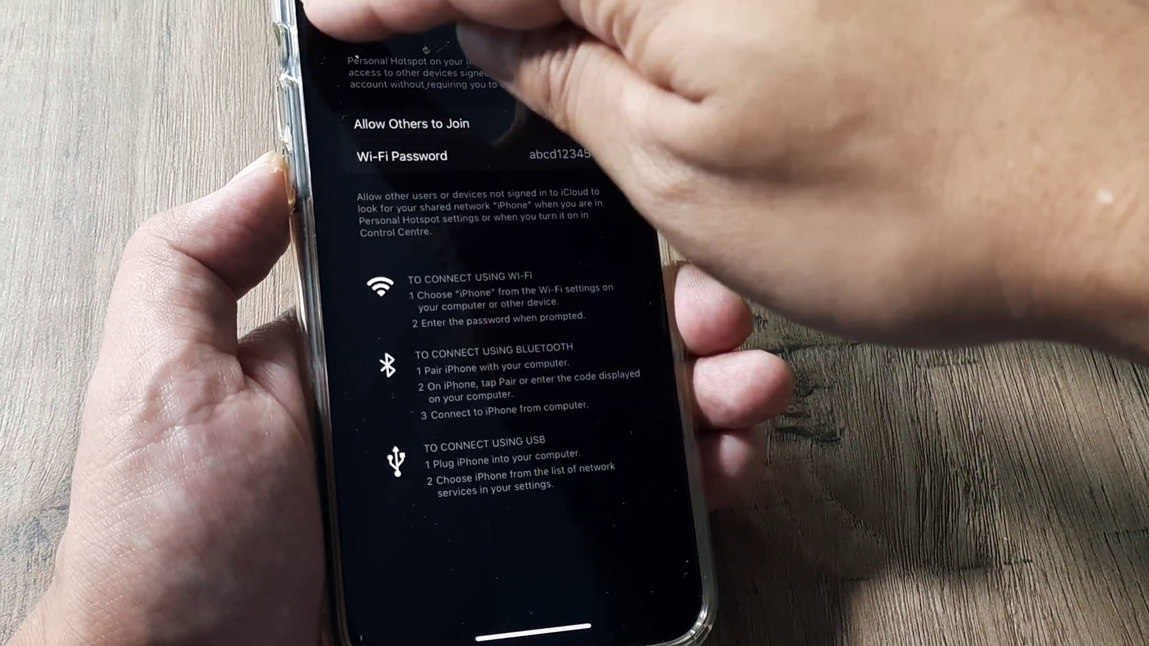
# - Back on the Mobile Data screen, switch mobile data off and then on again
pyautogui.click(310, 25)
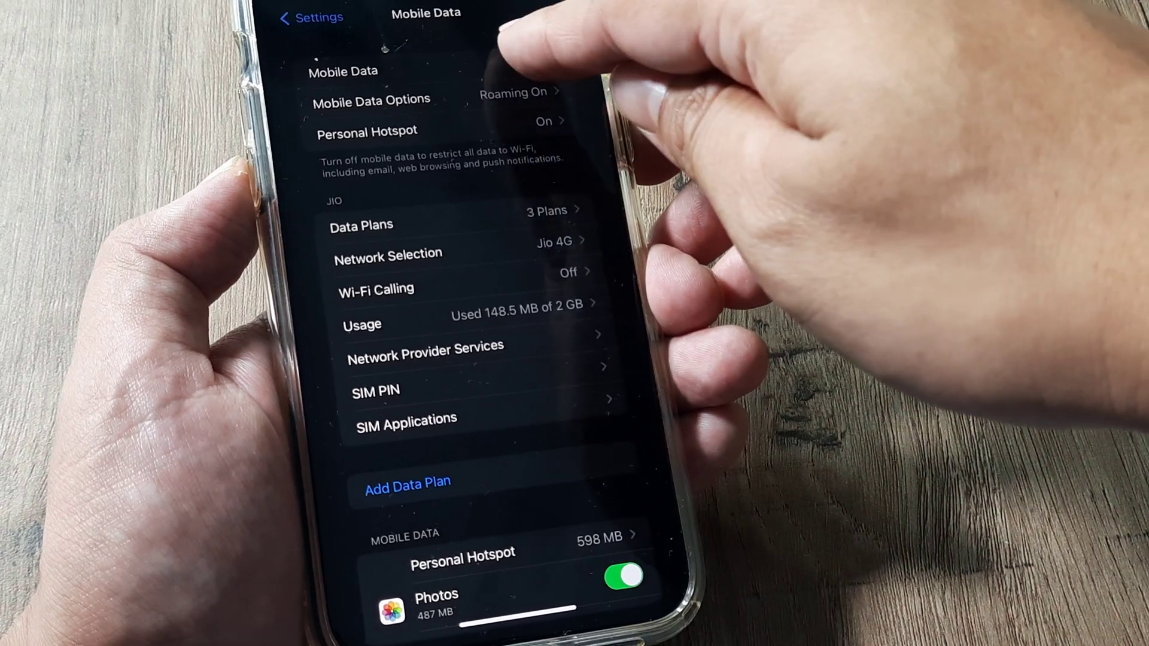
pyautogui.click(530, 63)
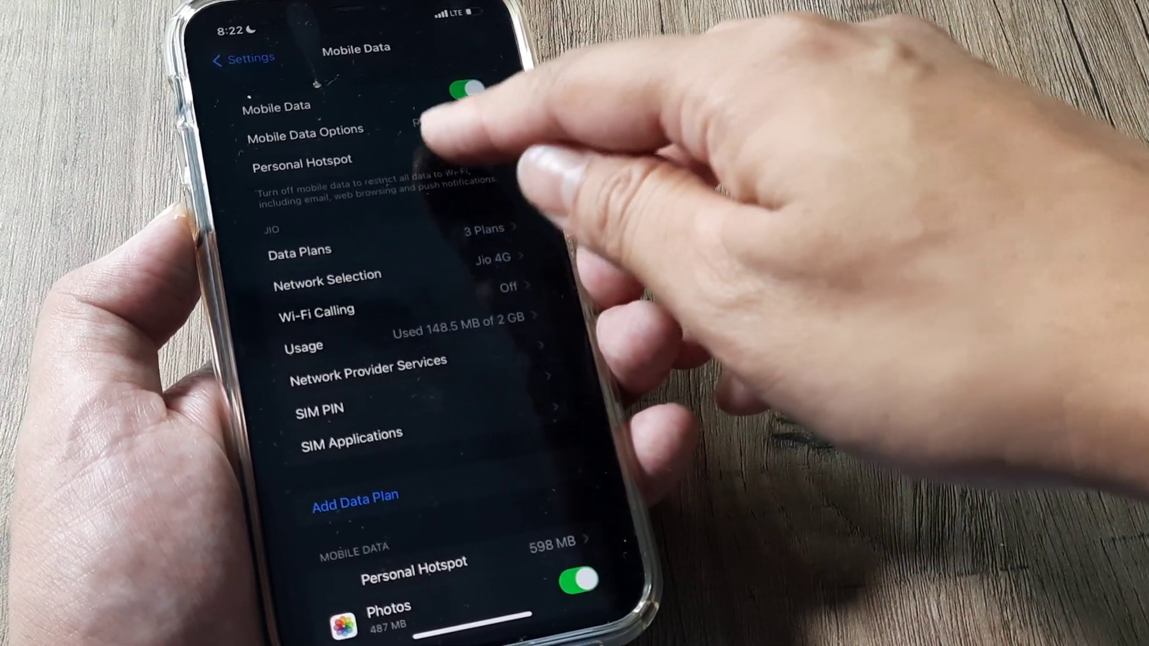
pyautogui.click(422, 153)
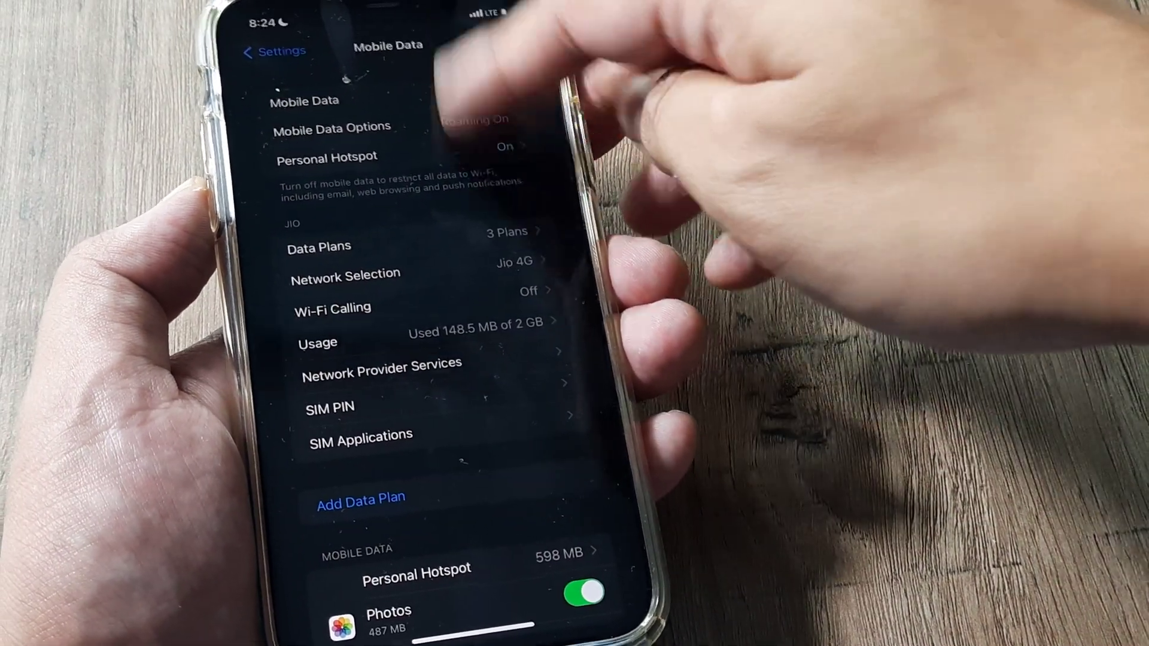
pyautogui.moveTo(485, 18); pyautogui.dragTo(503, 225)
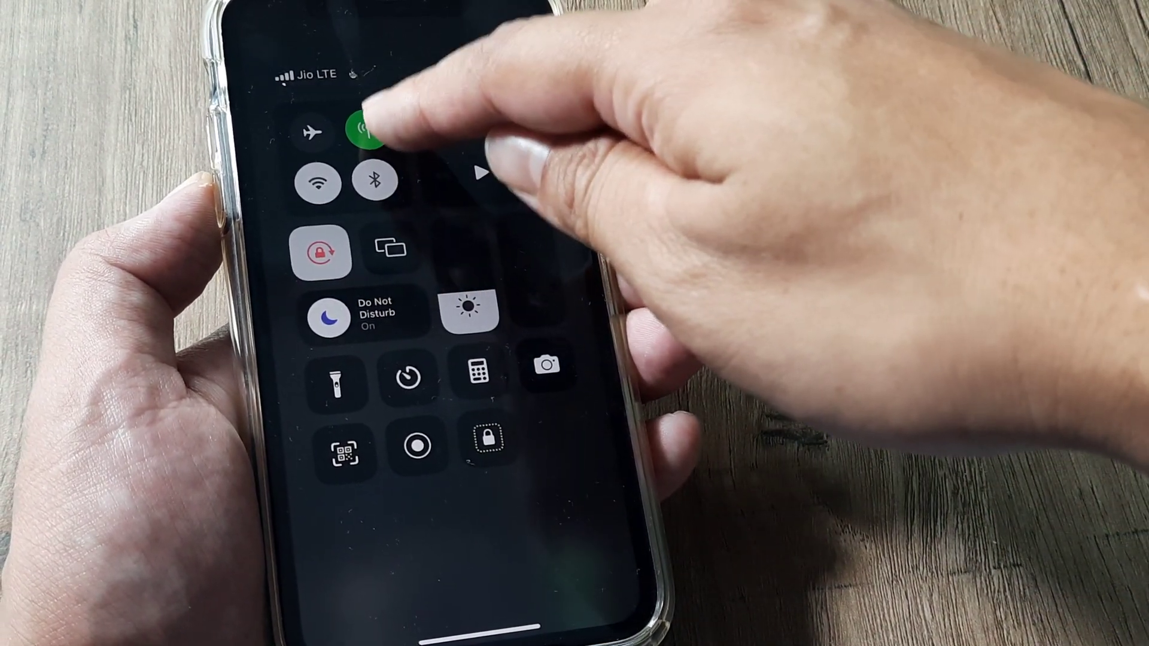
# - In Control Centre, turn mobile data off and on, then Airplane Mode on and off
pyautogui.click(368, 130)
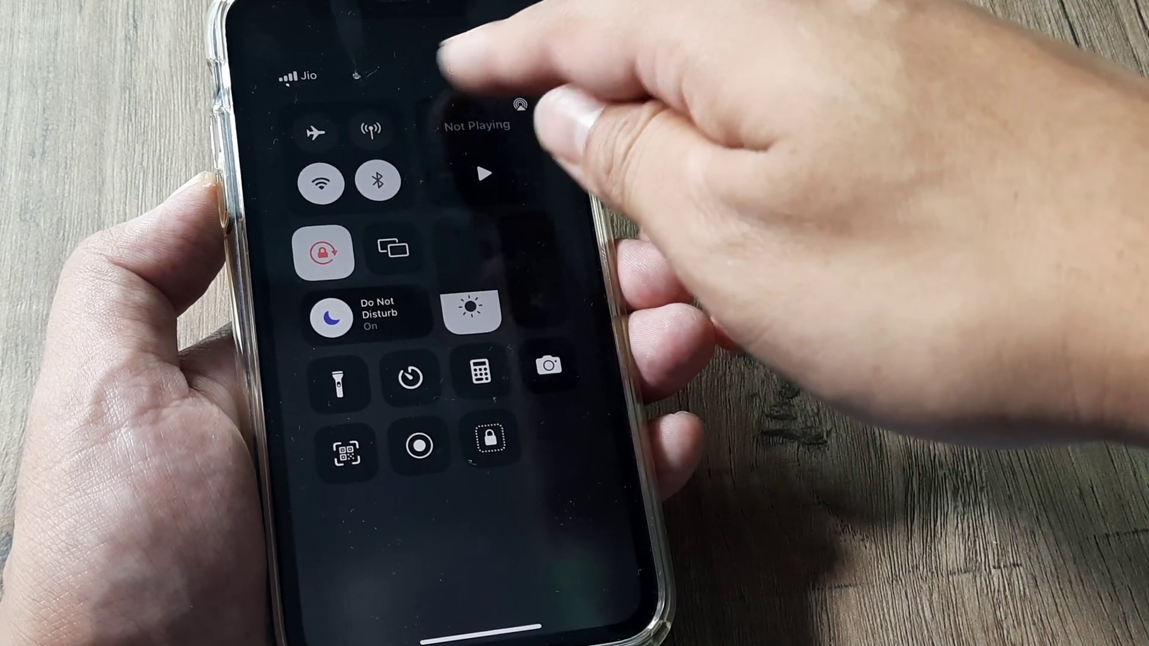
pyautogui.click(374, 128)
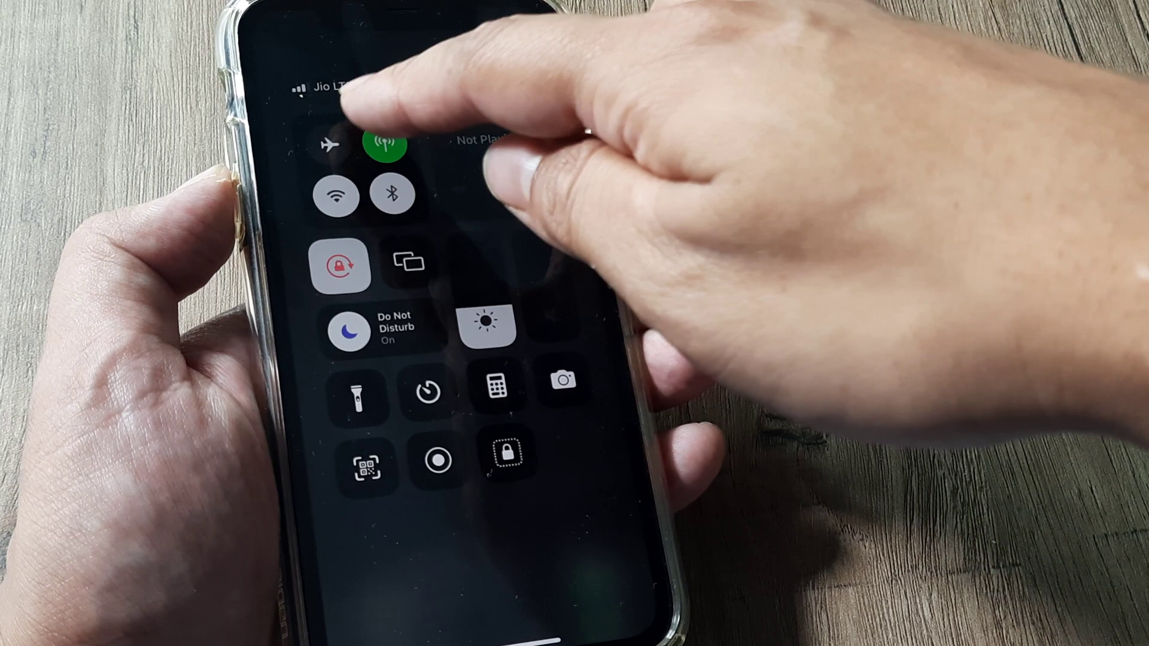
pyautogui.click(330, 144)
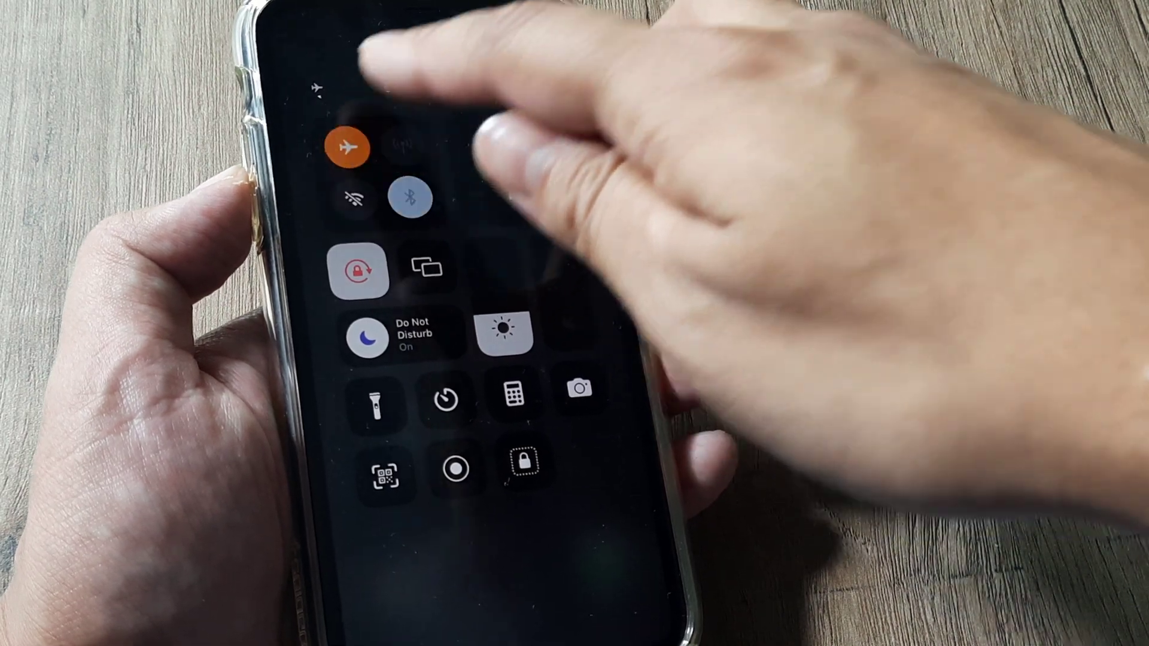
pyautogui.click(347, 146)
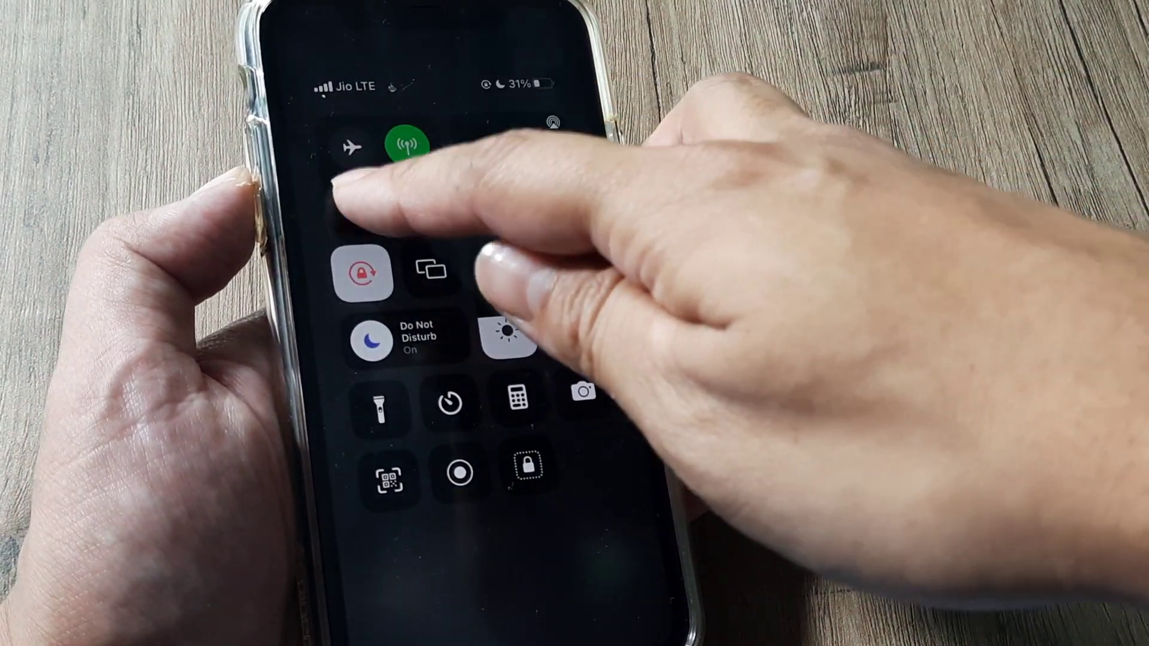
# - Turn Wi-Fi and Bluetooth off and close Control Centre
pyautogui.click(333, 201)
pyautogui.click(405, 201)
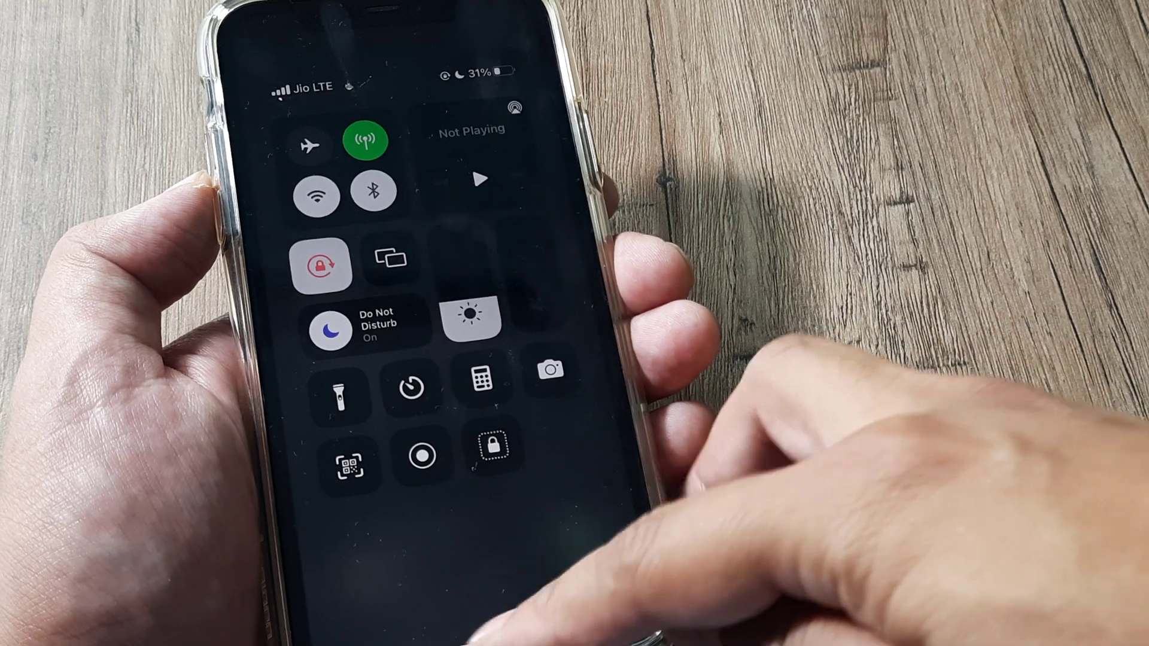
pyautogui.moveTo(539, 619); pyautogui.dragTo(557, 359)
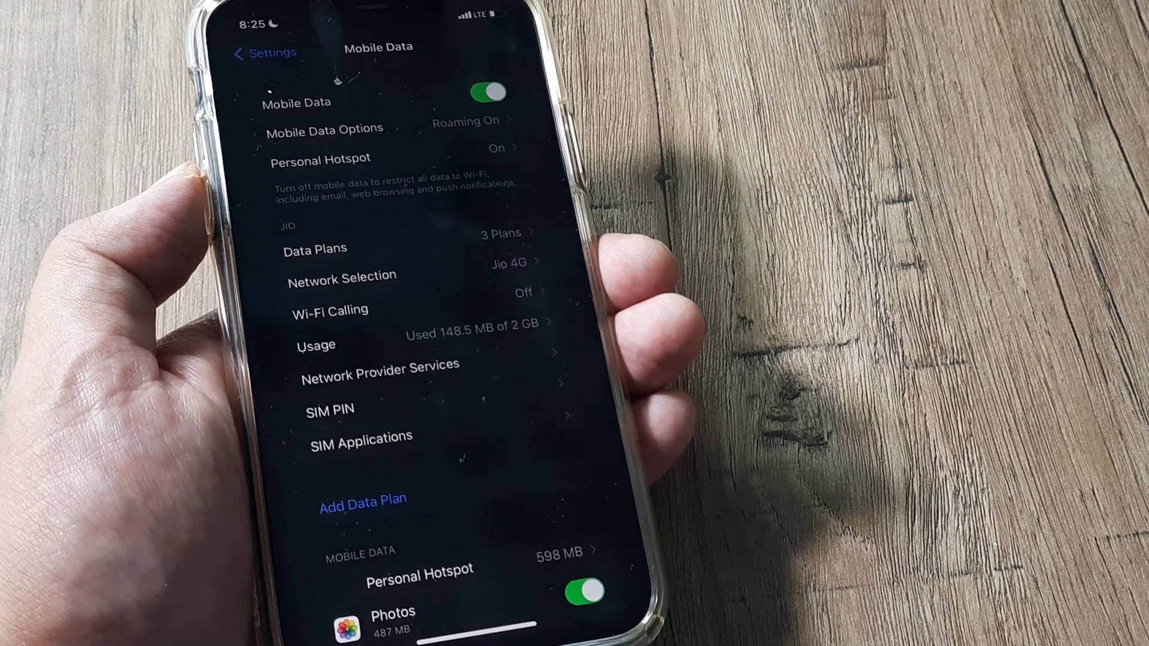
# - Go to General > Transfer or Reset iPhone and show the Reset options
pyautogui.click(265, 52)
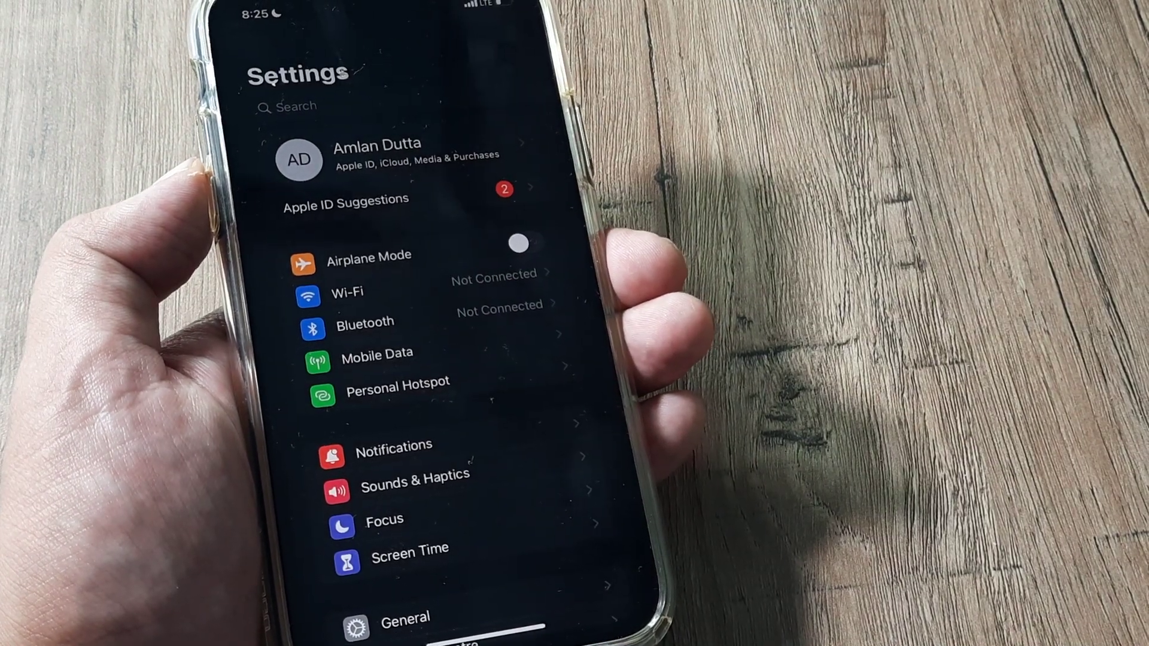
pyautogui.scroll(-10, 432, 359)
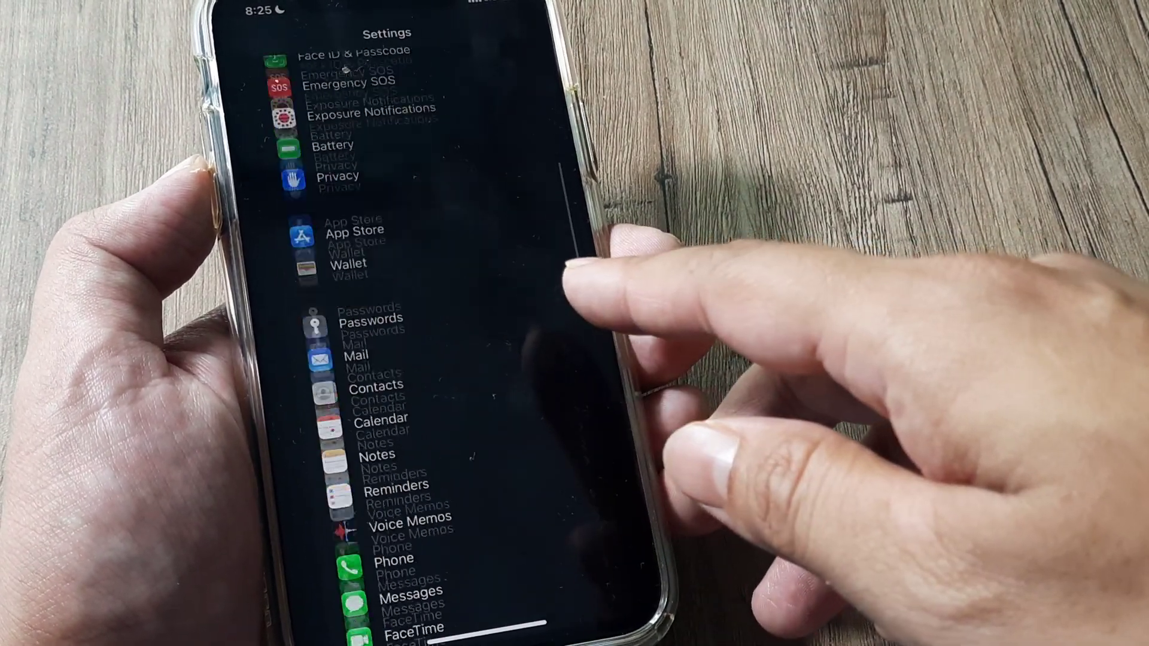
pyautogui.scroll(10, 431, 359)
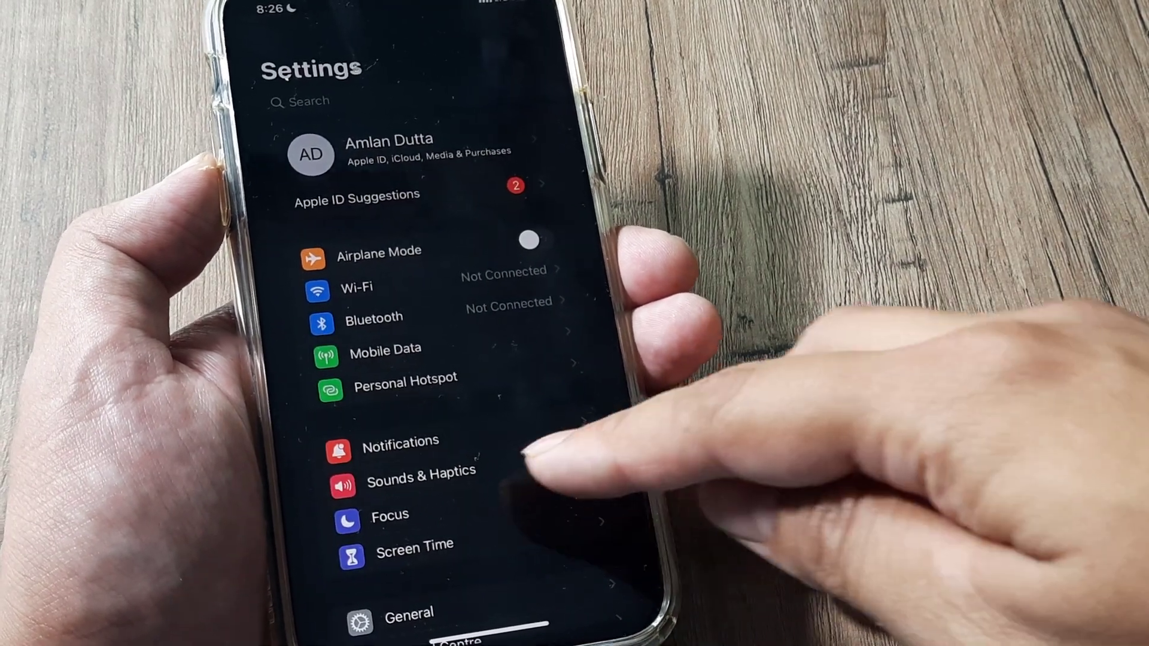
pyautogui.scroll(-2, 498, 359)
pyautogui.click(398, 529)
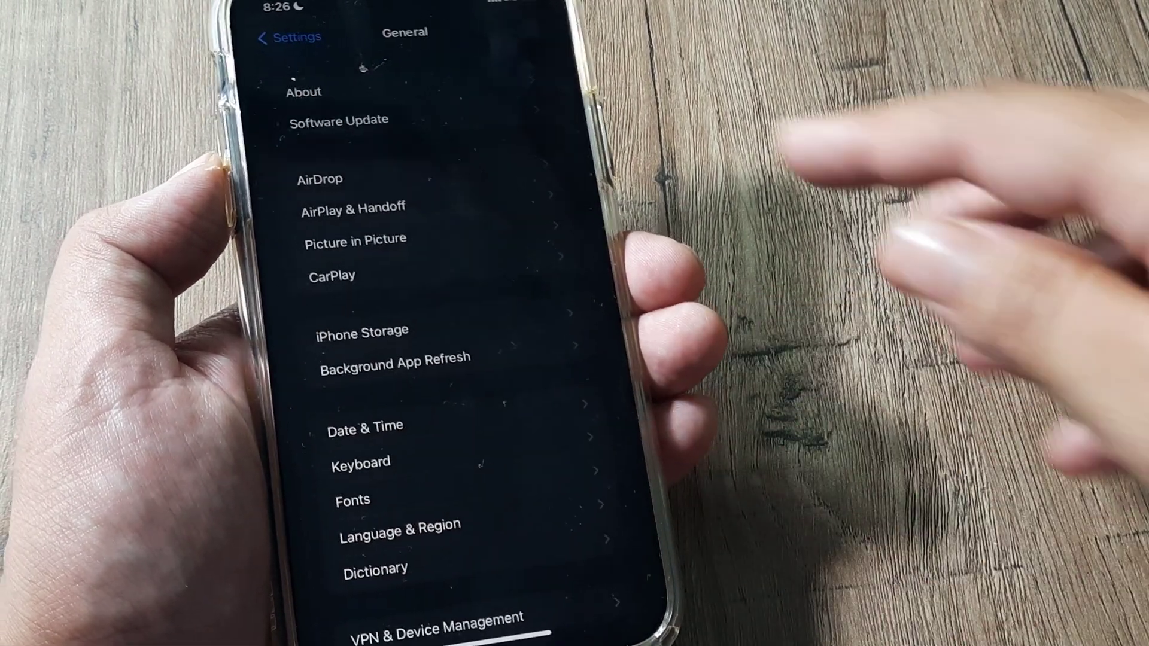
pyautogui.scroll(-5, 476, 359)
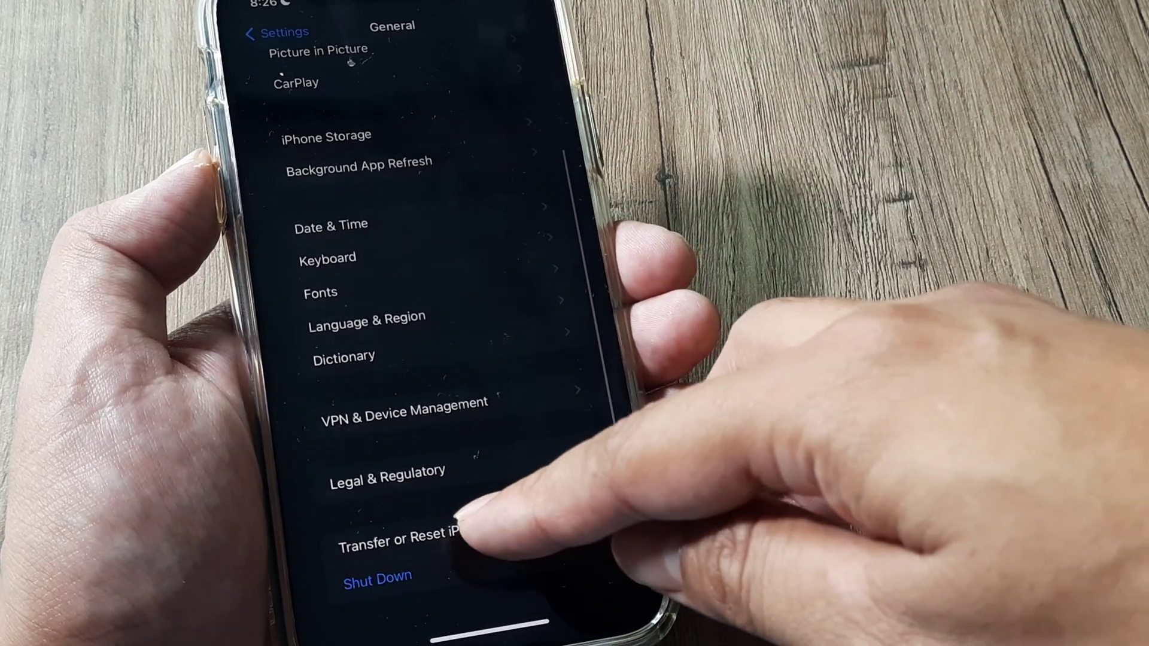
pyautogui.click(450, 531)
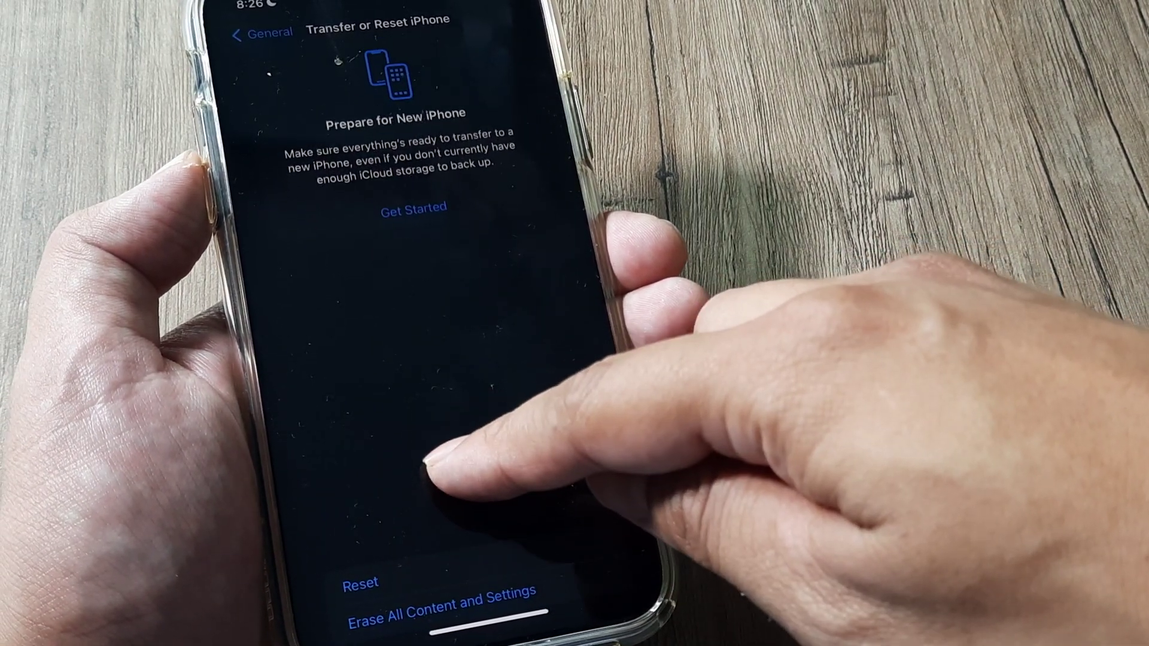
pyautogui.click(377, 575)
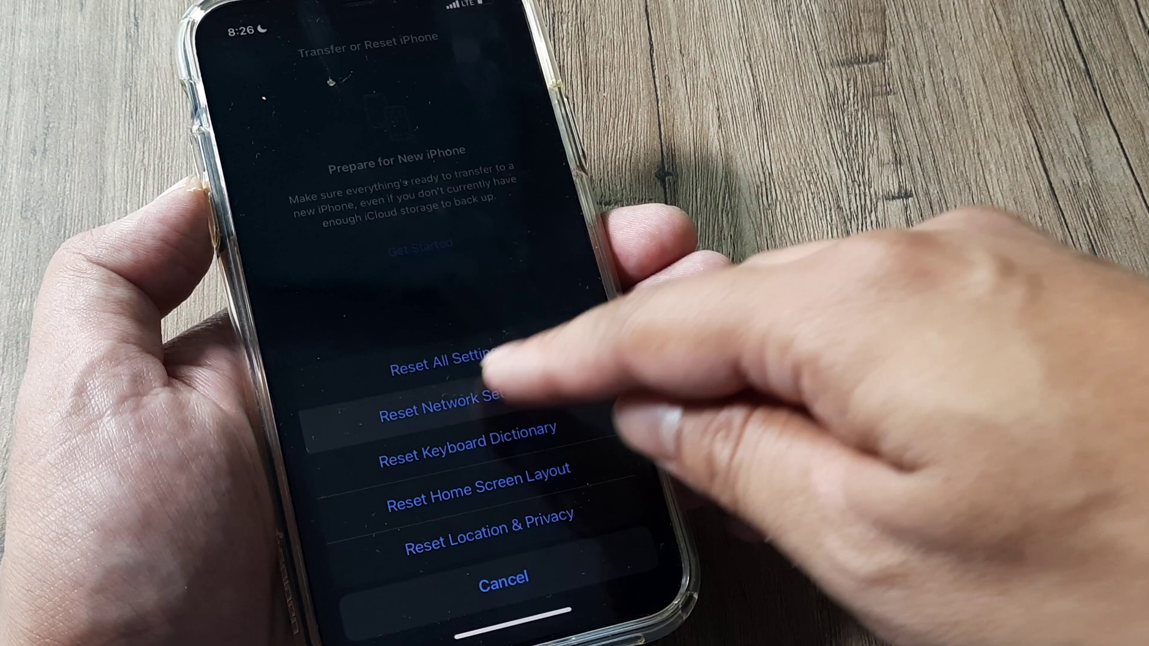
# - Choose Reset Network Settings, enter the passcode, and confirm the reset
pyautogui.click(486, 342)
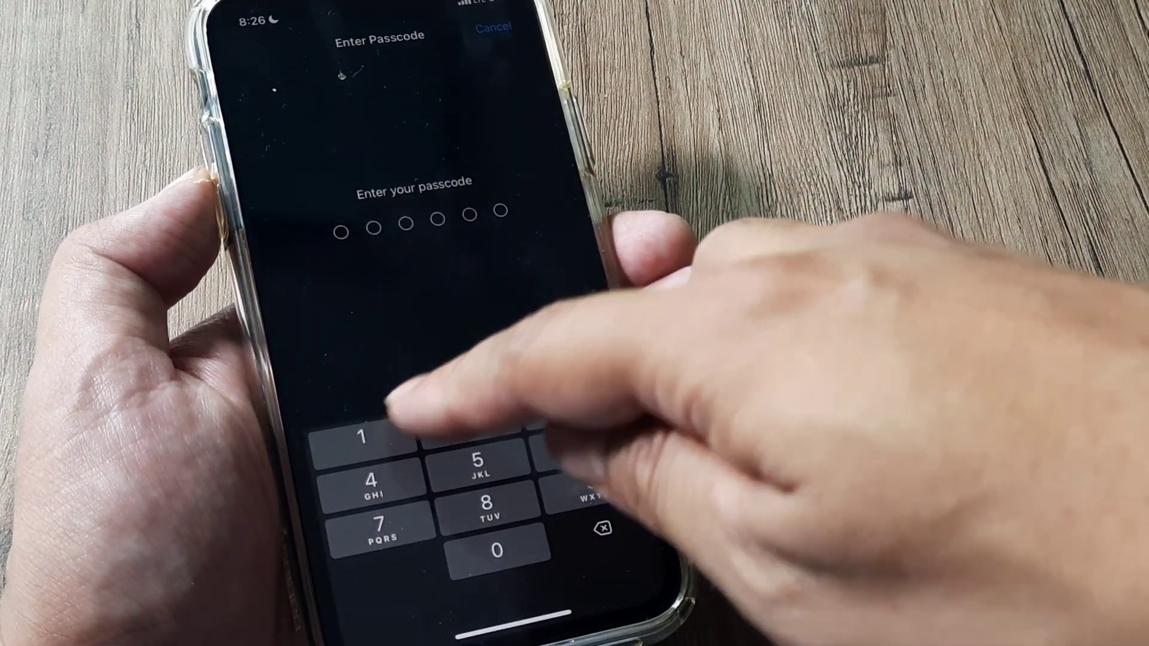
pyautogui.click(404, 422)
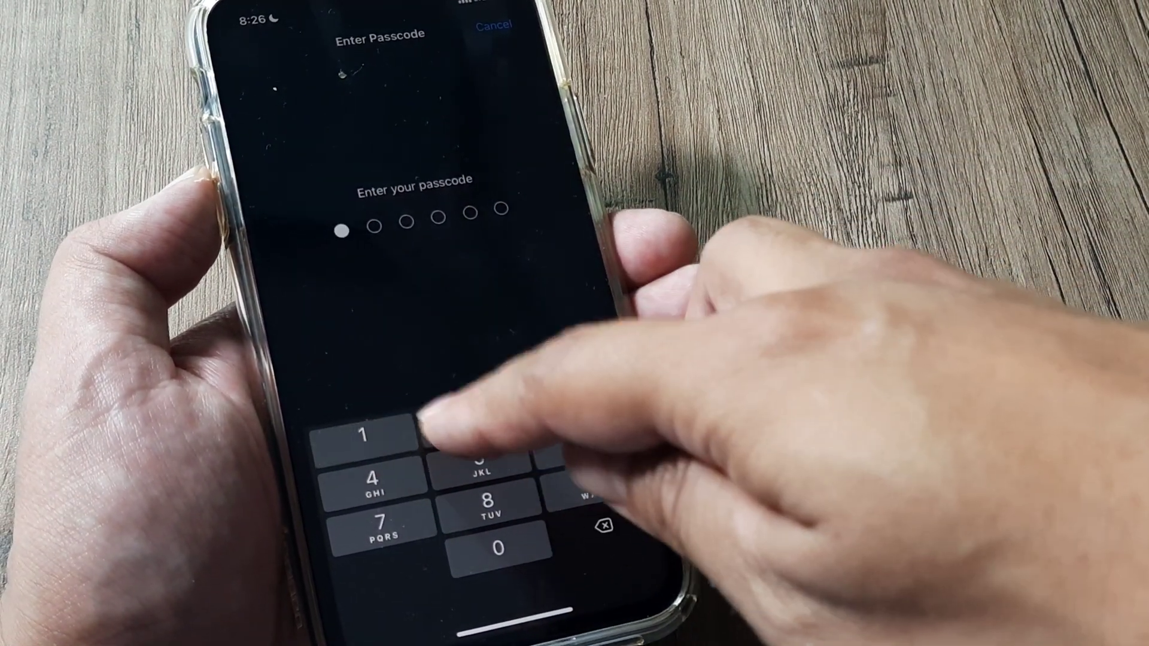
pyautogui.click(449, 422)
pyautogui.click(448, 422)
pyautogui.click(471, 413)
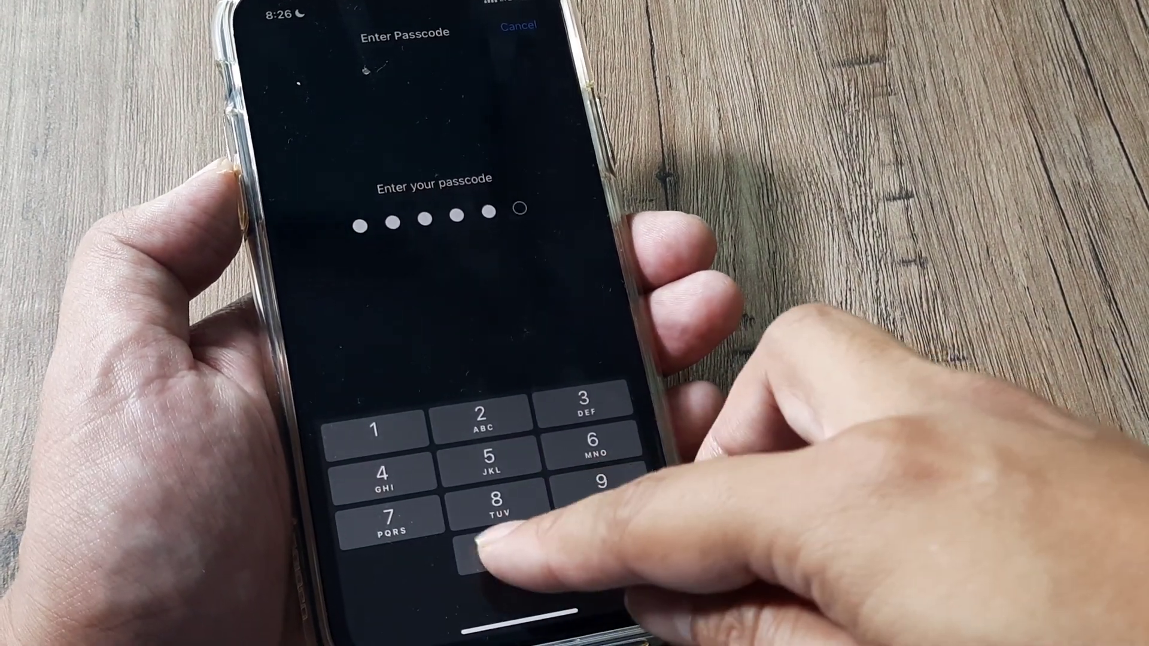
pyautogui.click(489, 547)
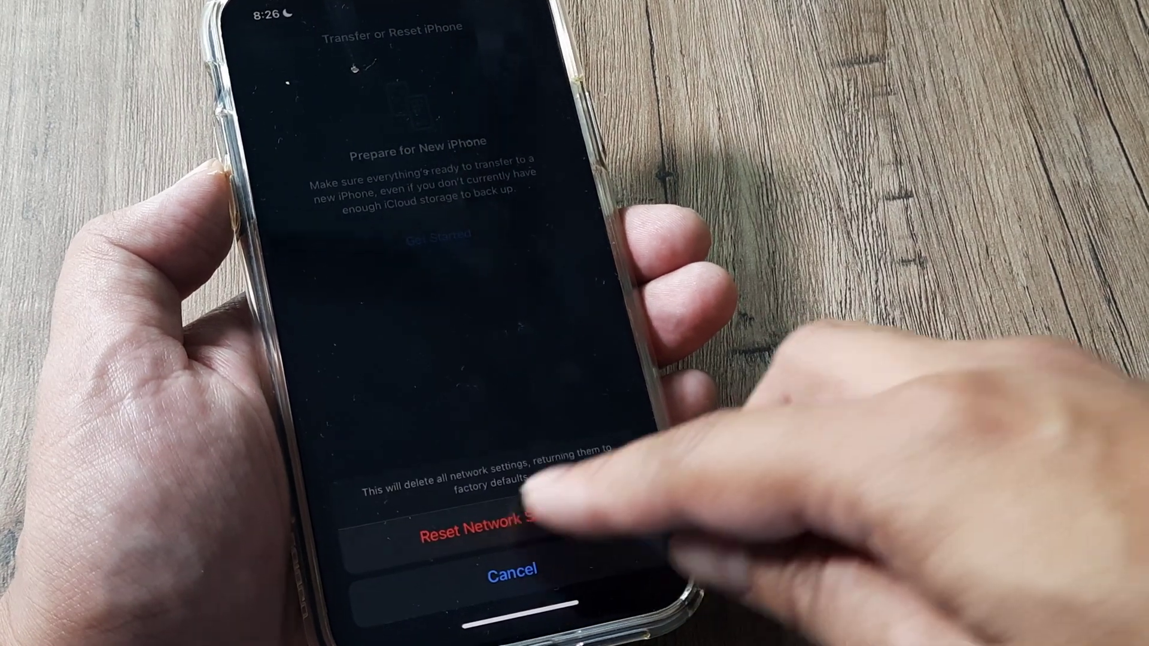
pyautogui.click(499, 513)
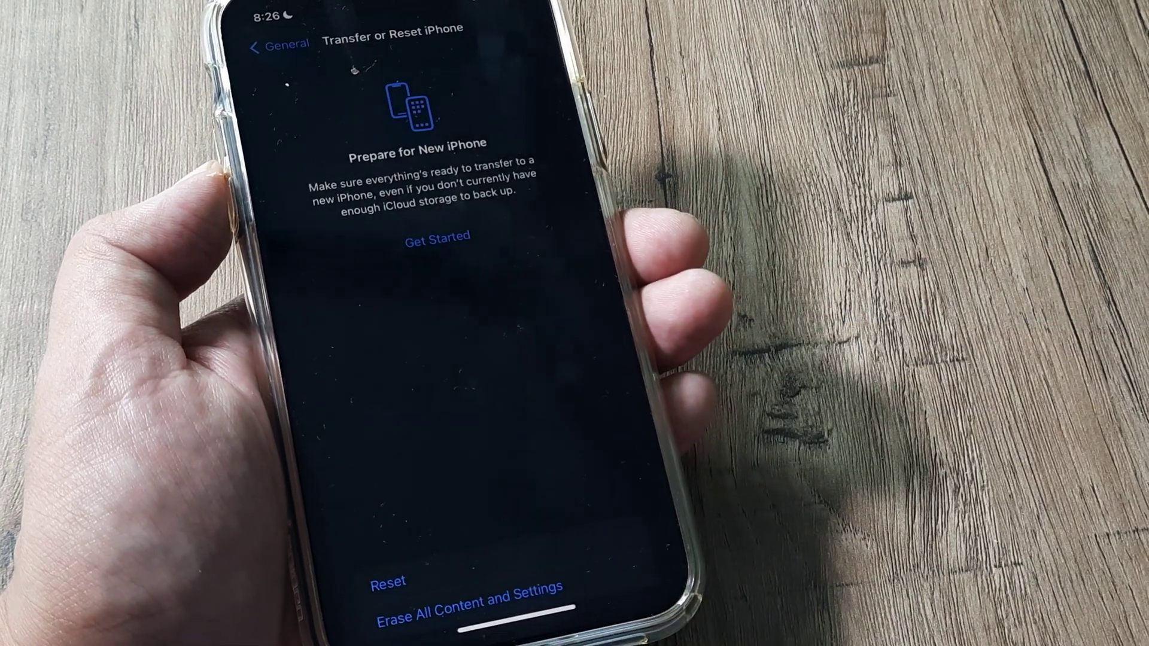